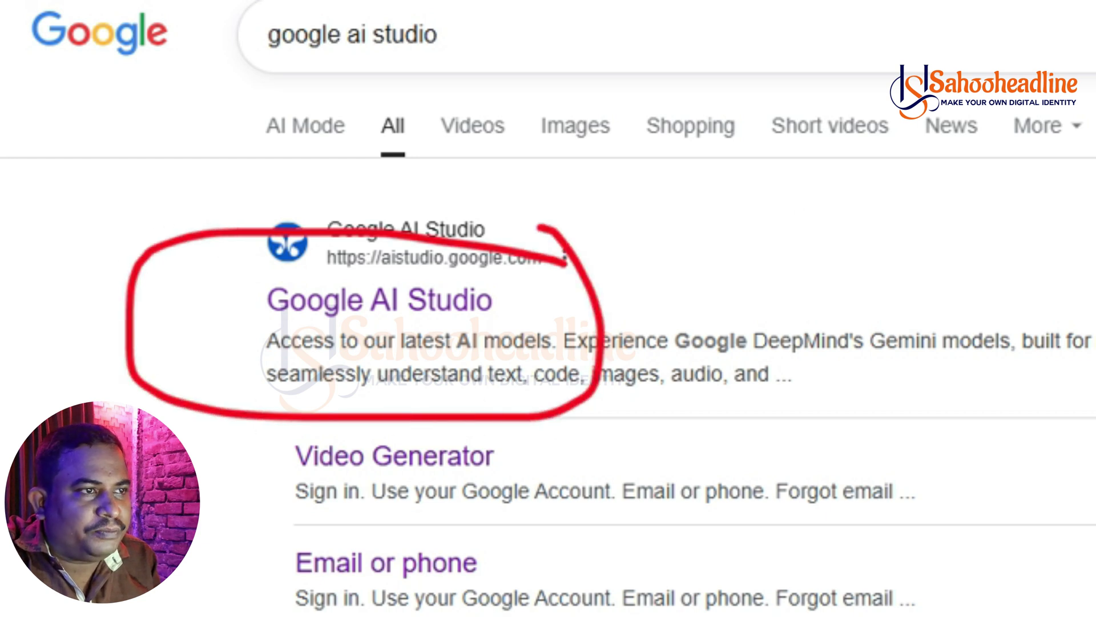
Step: Open Google AI Studio from the search results, go to native speech generation and set the mode to single-speaker audio
left_click(355, 314)
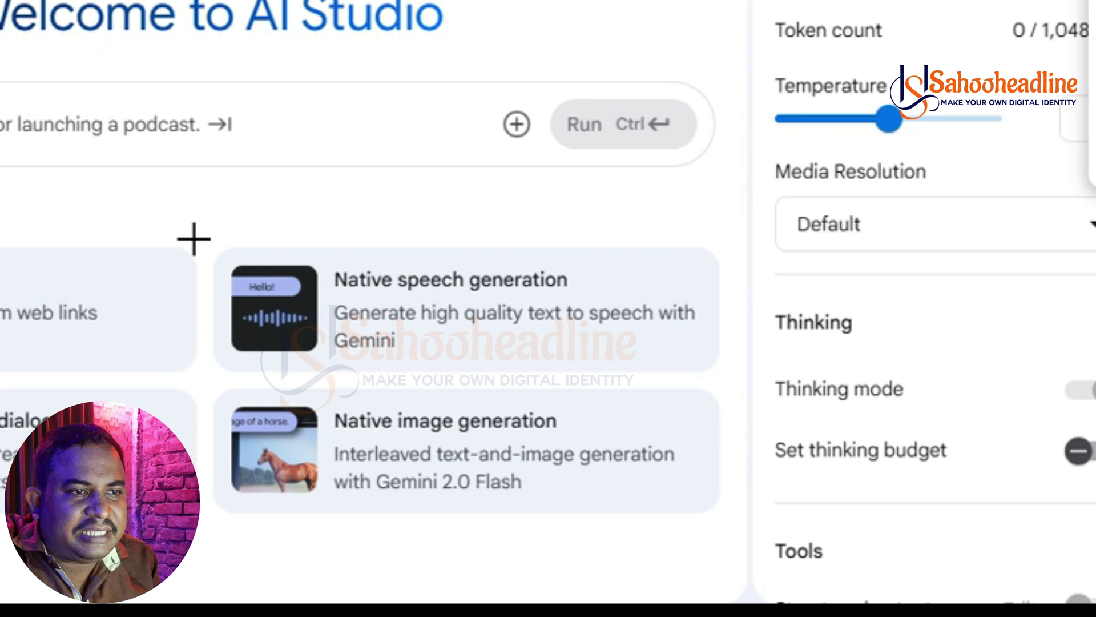
mouse_move(194, 238)
left_mouse_down()
mouse_move(238, 380)
mouse_move(712, 342)
mouse_move(478, 240)
mouse_move(166, 240)
left_mouse_up()
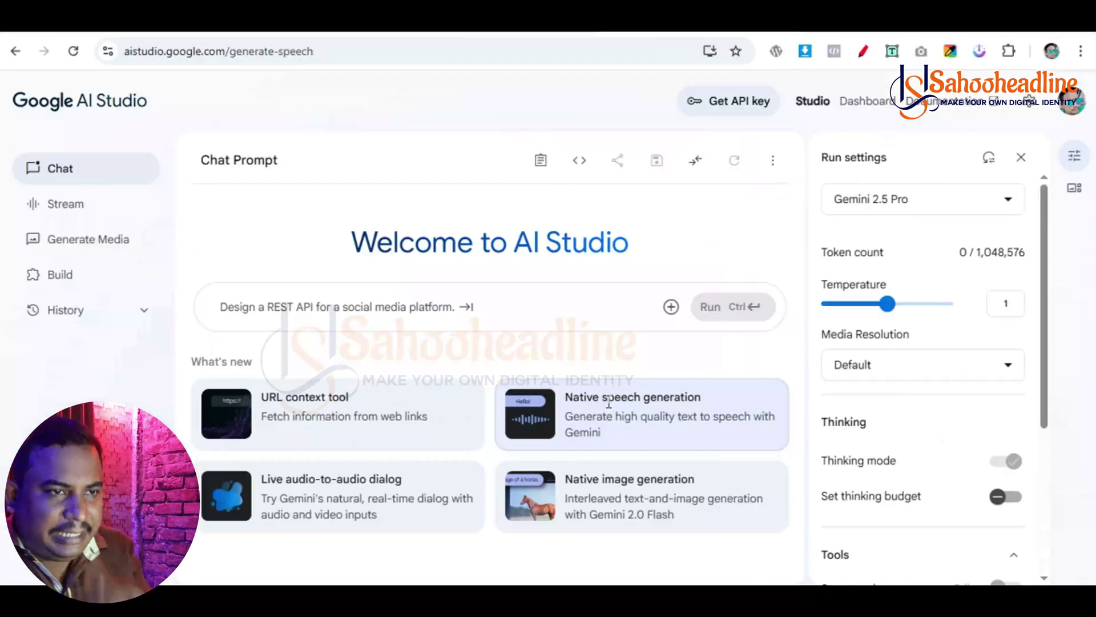
left_click(609, 405)
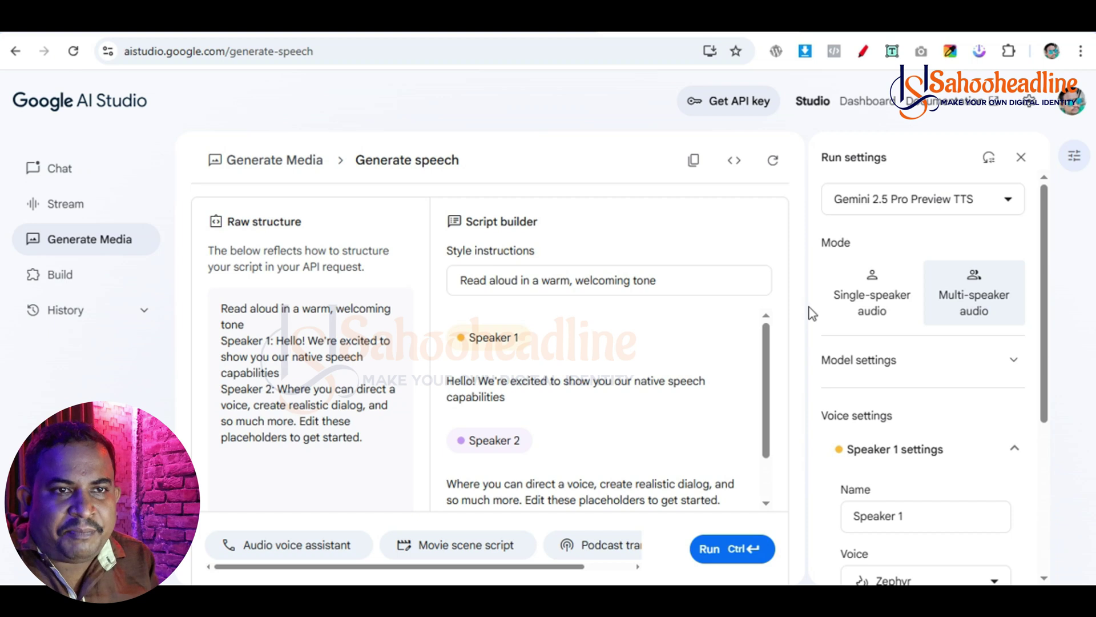
mouse_move(846, 244)
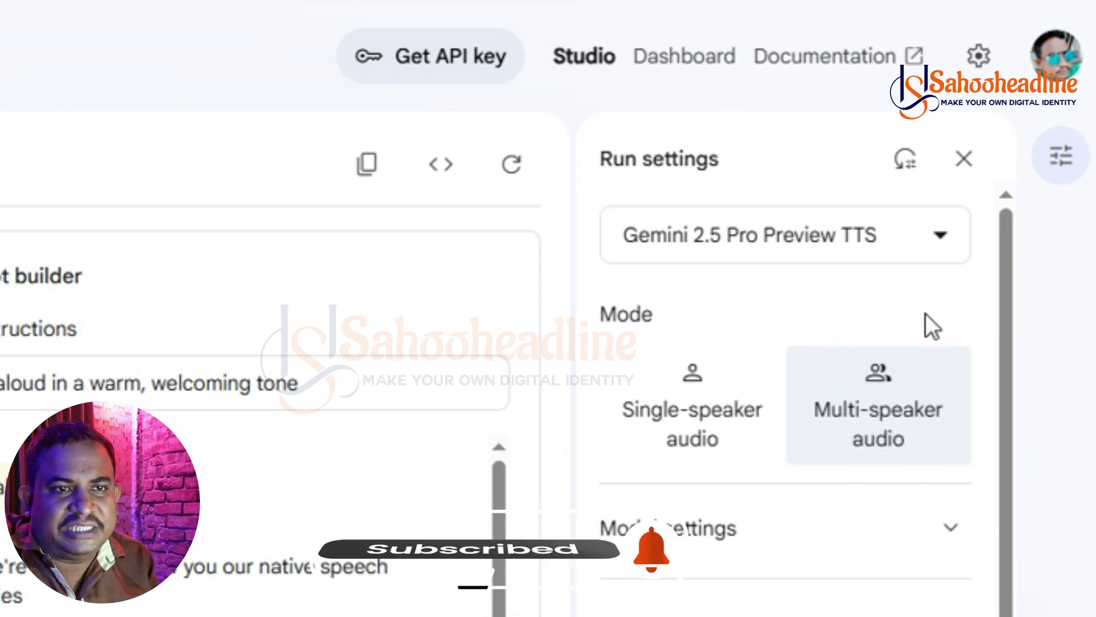
left_click(689, 400)
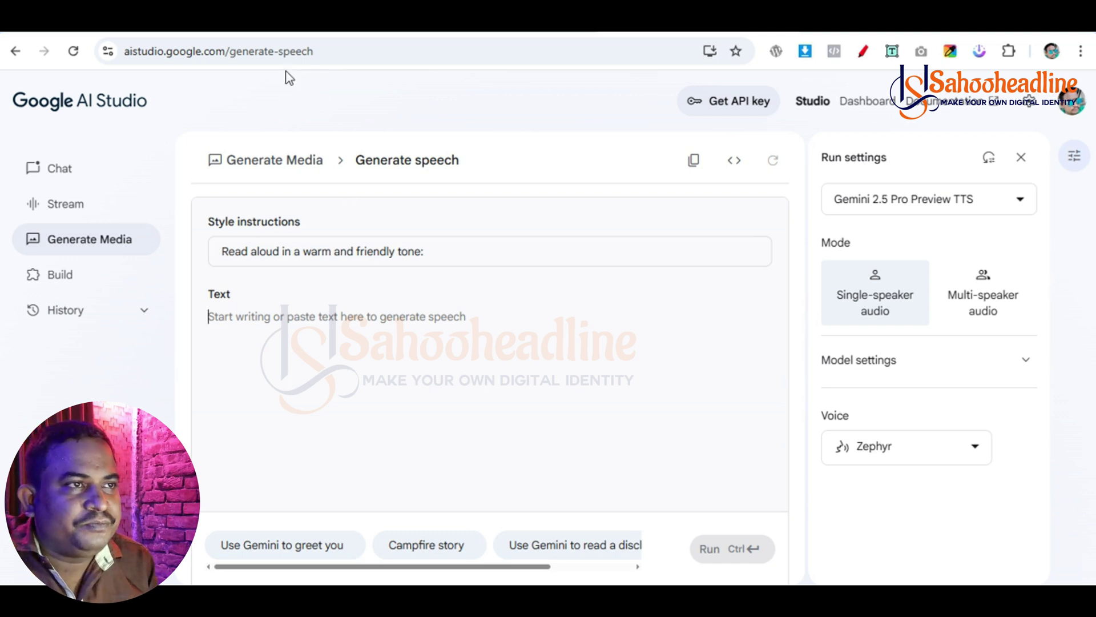
Step: Switch to the ChatGPT conversation and copy the complete Bengali furniture-store script
left_click(264, 21)
scroll(503, 270, "up", 2)
scroll(503, 271, "down", 2)
left_click_drag(352, 135, 565, 291)
right_click(485, 153)
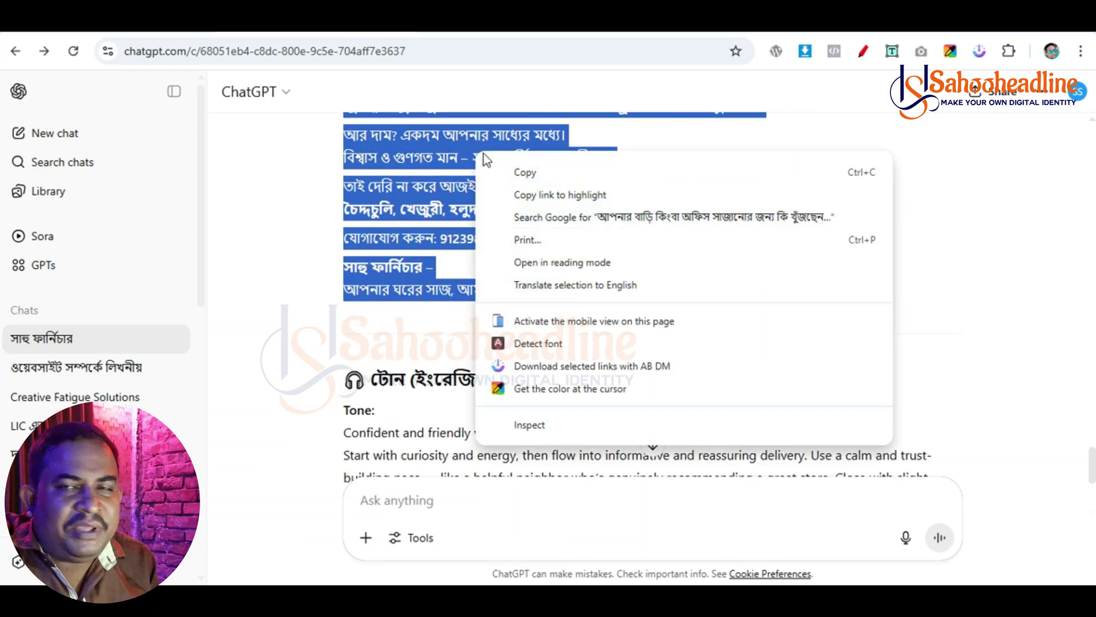
left_click(505, 170)
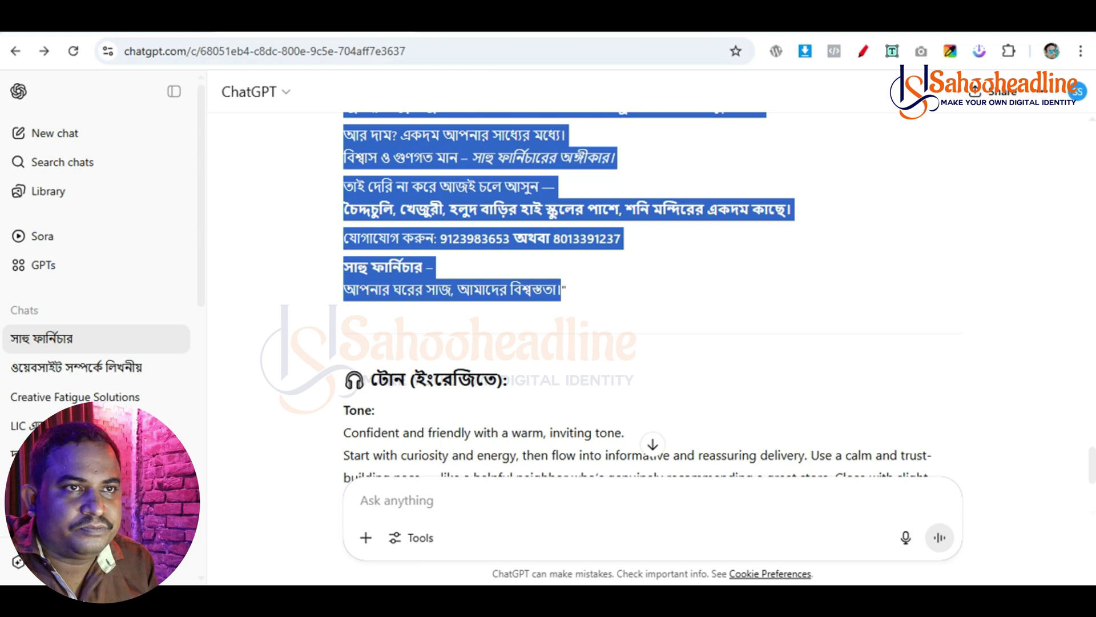
Step: Paste the script as the speech text in Google AI Studio and delete the line with the contact phone numbers
key("ctrl+Tab")
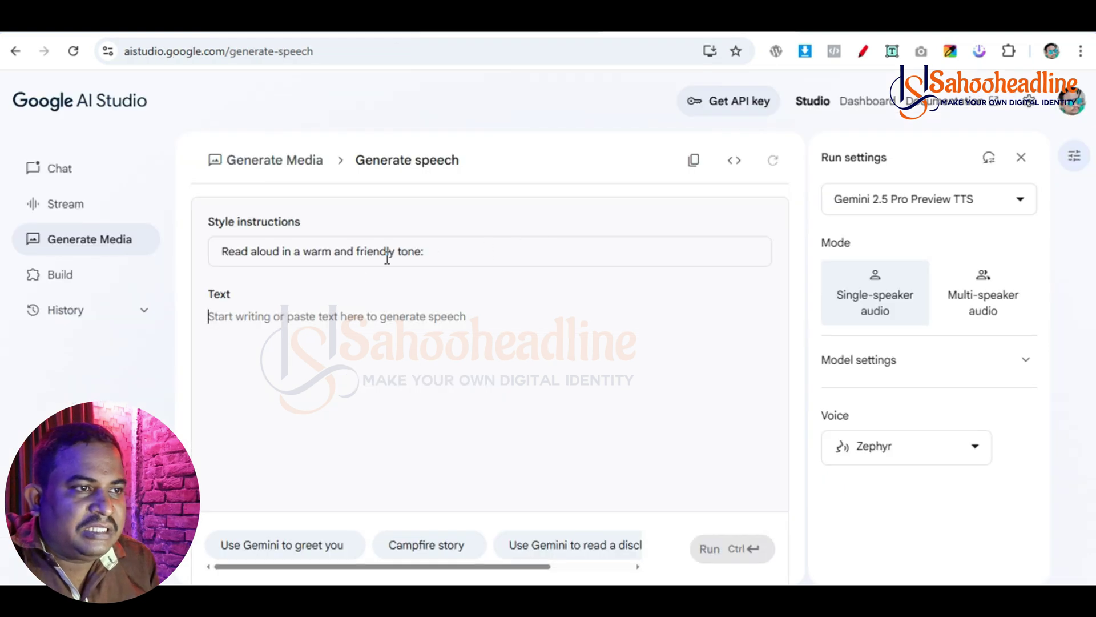
right_click(314, 317)
left_click(361, 321)
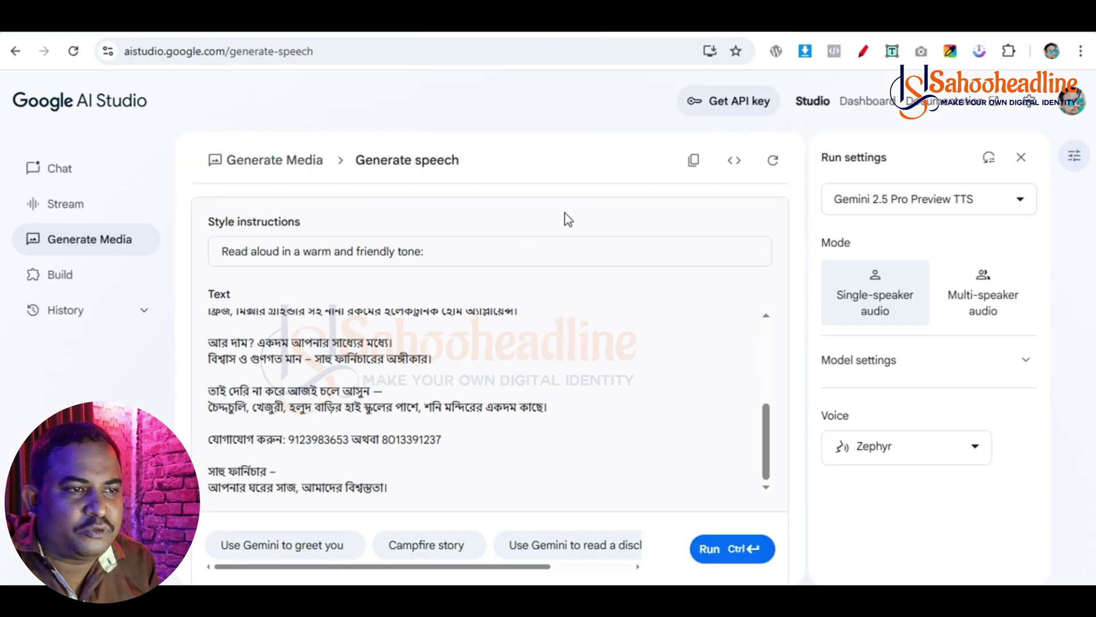
left_click_drag(451, 453, 205, 456)
key("BackSpace")
key("BackSpace")
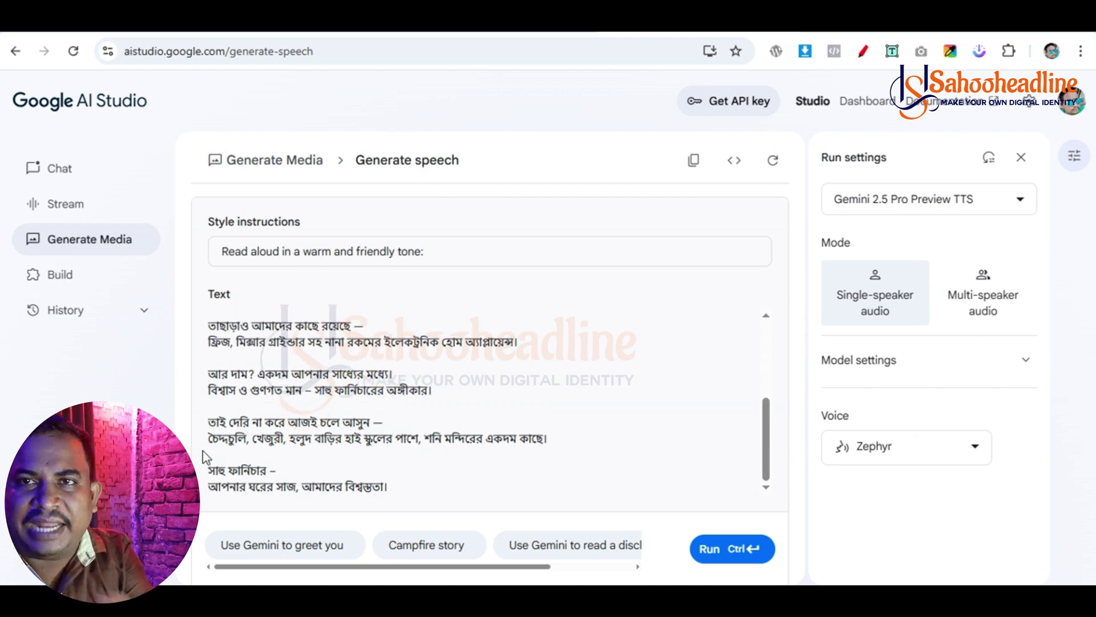
scroll(365, 350, "up", 2)
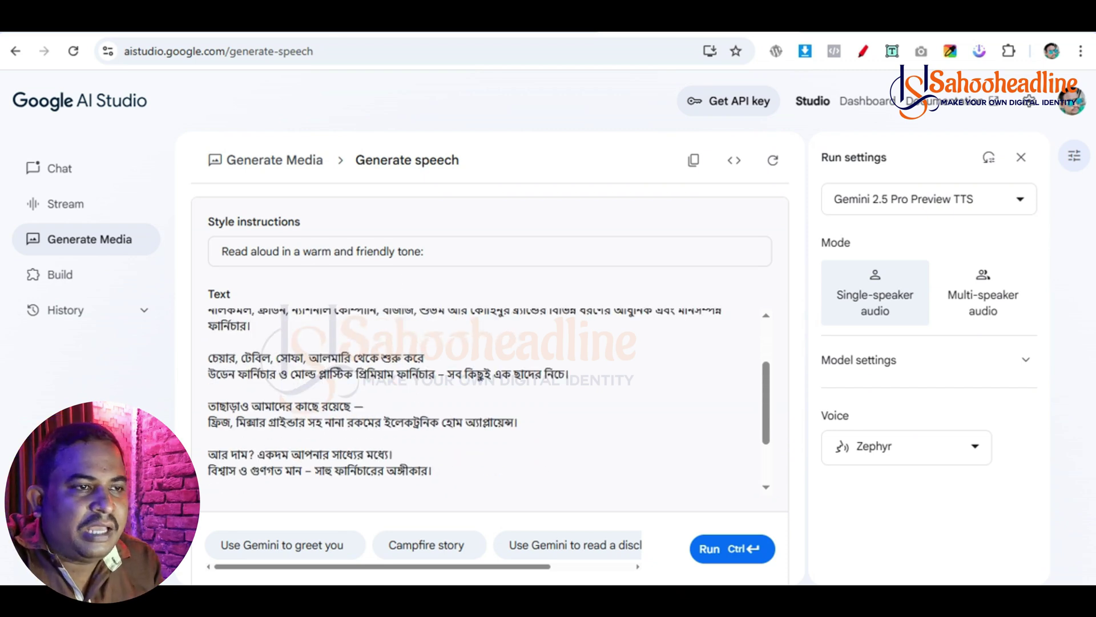
Step: Replace the style instructions with the English tone description from ChatGPT, beginning "Confident and friendly with a warm, inviting tone."
key("ctrl+Tab")
scroll(415, 264, "down", 2)
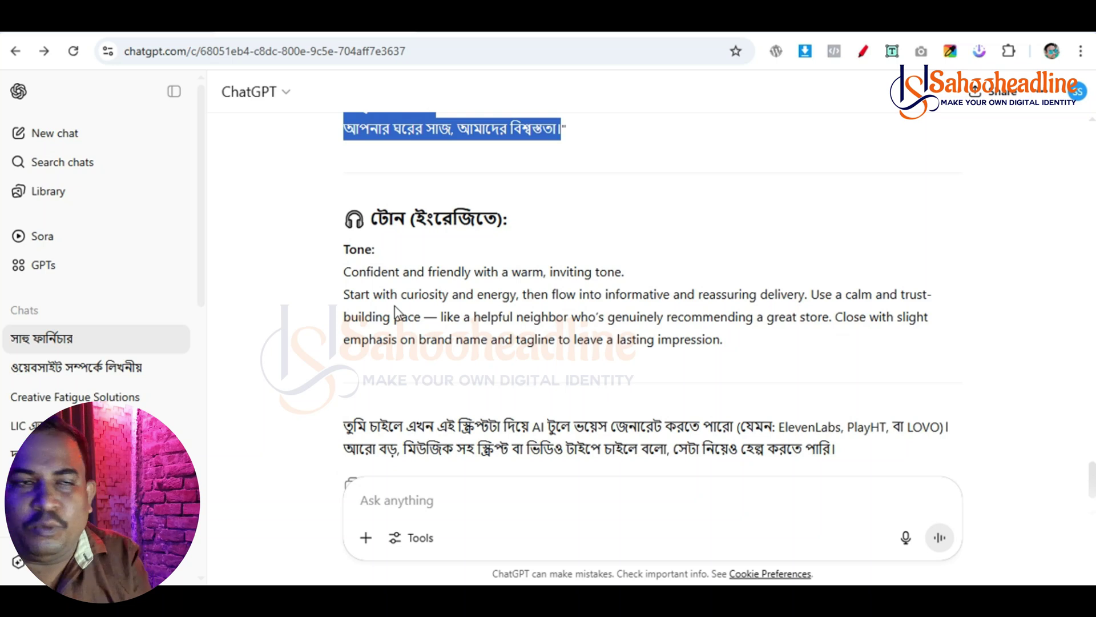
left_click_drag(345, 267, 725, 342)
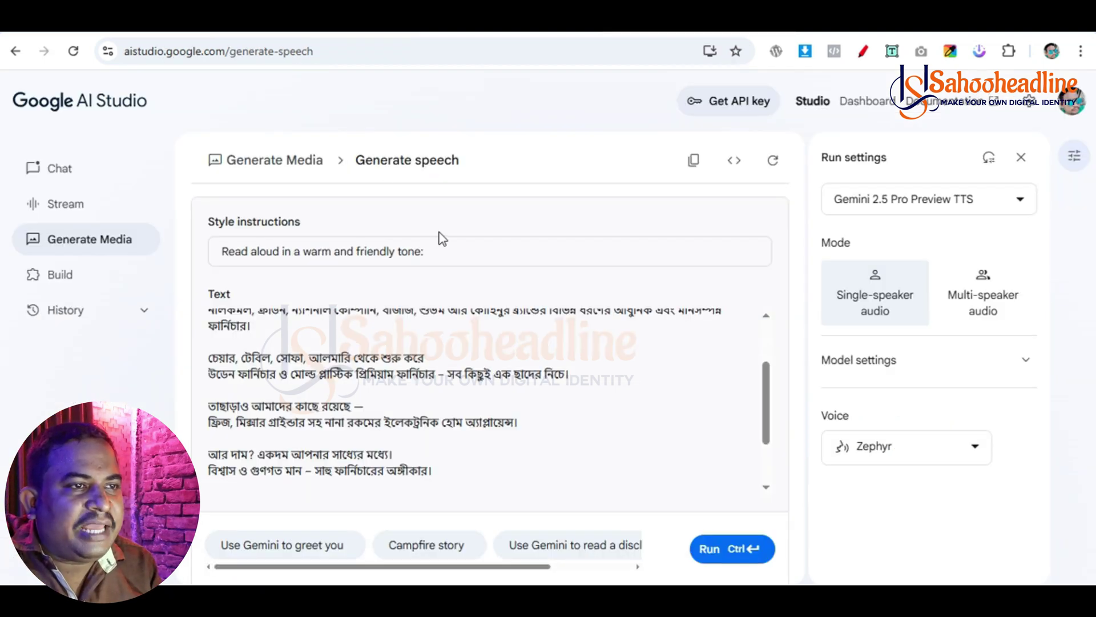
left_click(453, 249)
left_click_drag(454, 249, 205, 257)
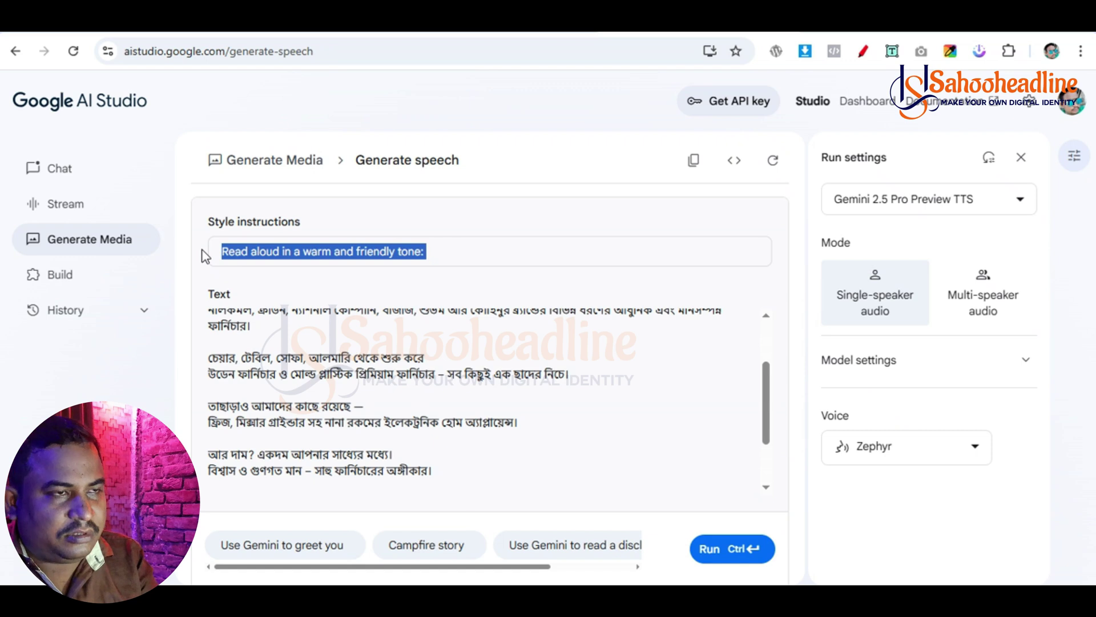
key("ctrl+v")
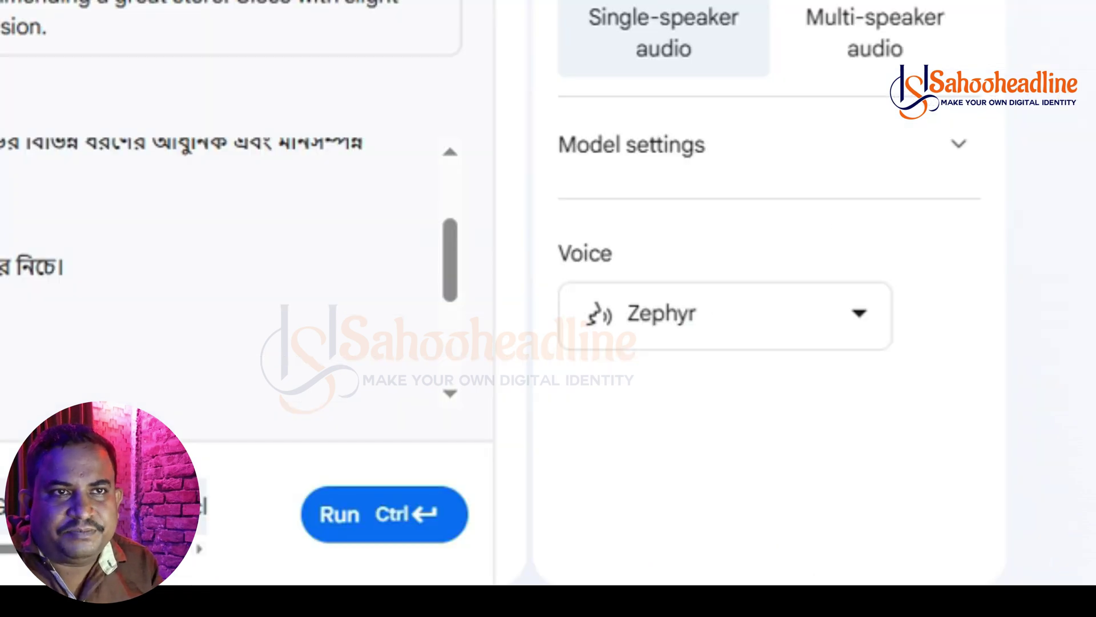
Step: Examine the list of available voices with their tone and pitch descriptions
mouse_move(908, 349)
left_mouse_down()
mouse_move(506, 275)
mouse_move(845, 242)
mouse_move(906, 320)
mouse_move(887, 363)
left_mouse_up()
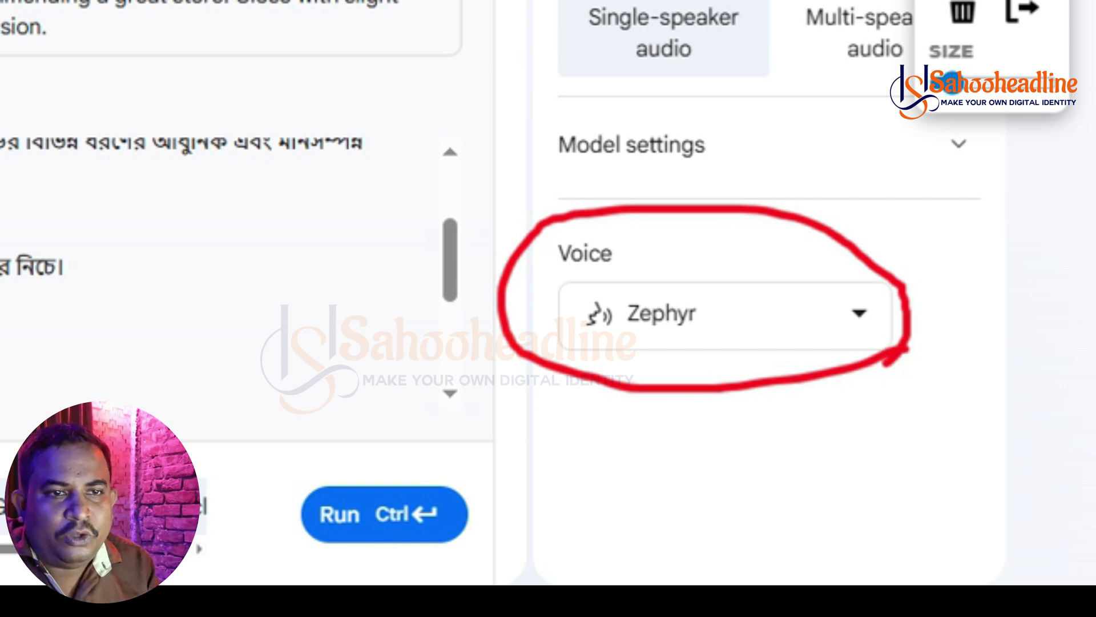
left_click(864, 308)
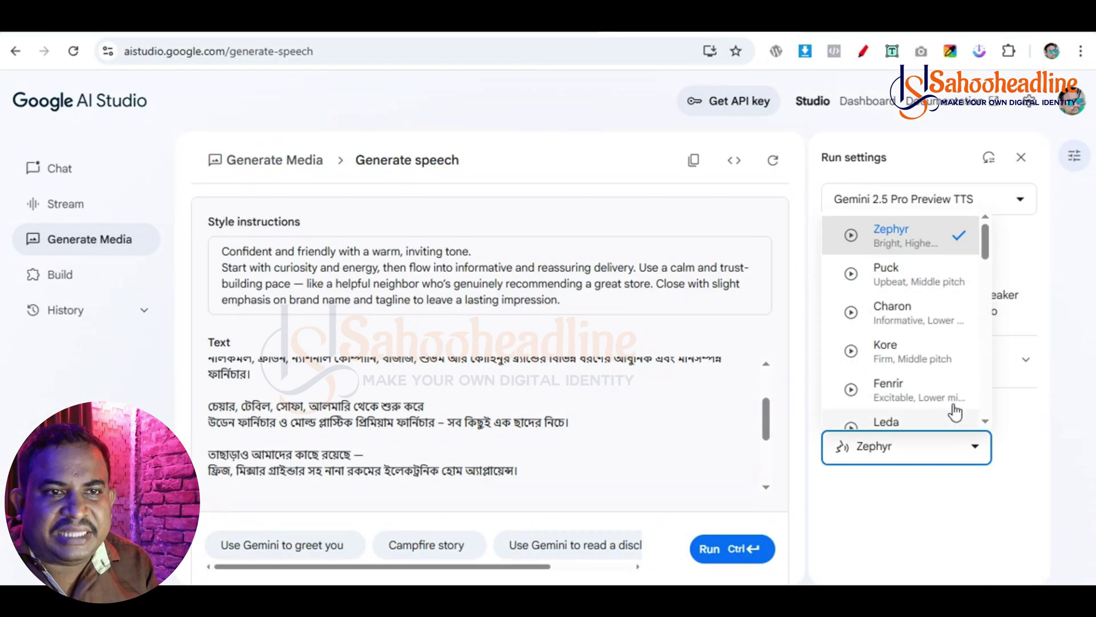
scroll(933, 350, "down", 7)
scroll(933, 350, "up", 7)
scroll(932, 353, "down", 12)
scroll(932, 353, "up", 9)
scroll(932, 355, "up", 3)
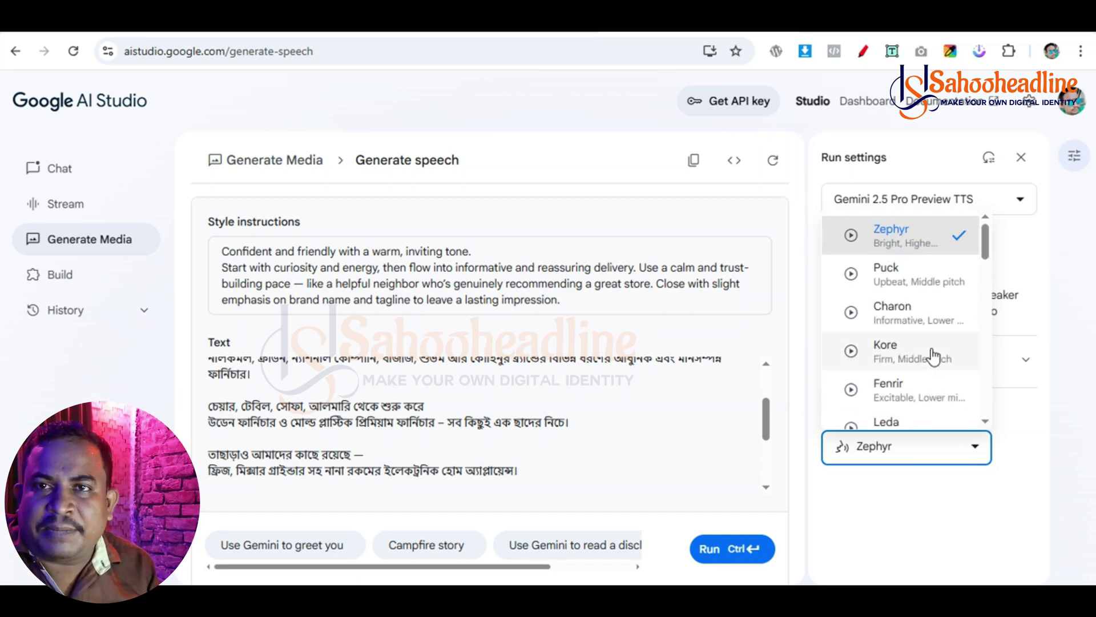
scroll(932, 355, "down", 4)
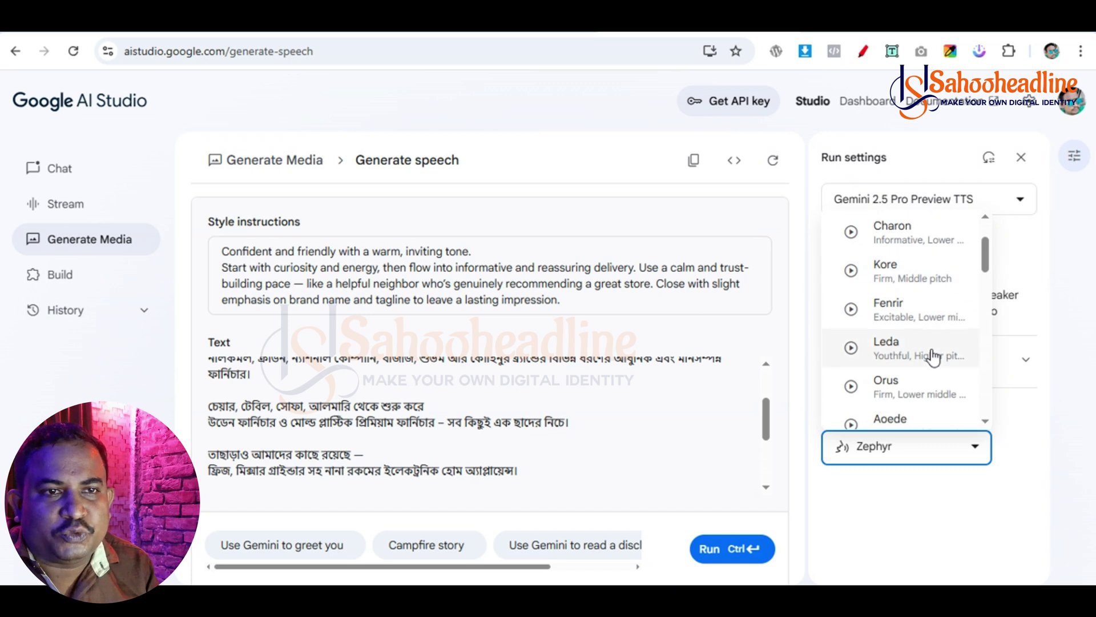
Step: Listen to the samples of the Orus, Leda, Aoede, Callirrhoe, Autonoe and Enceladus voices
left_click(853, 306)
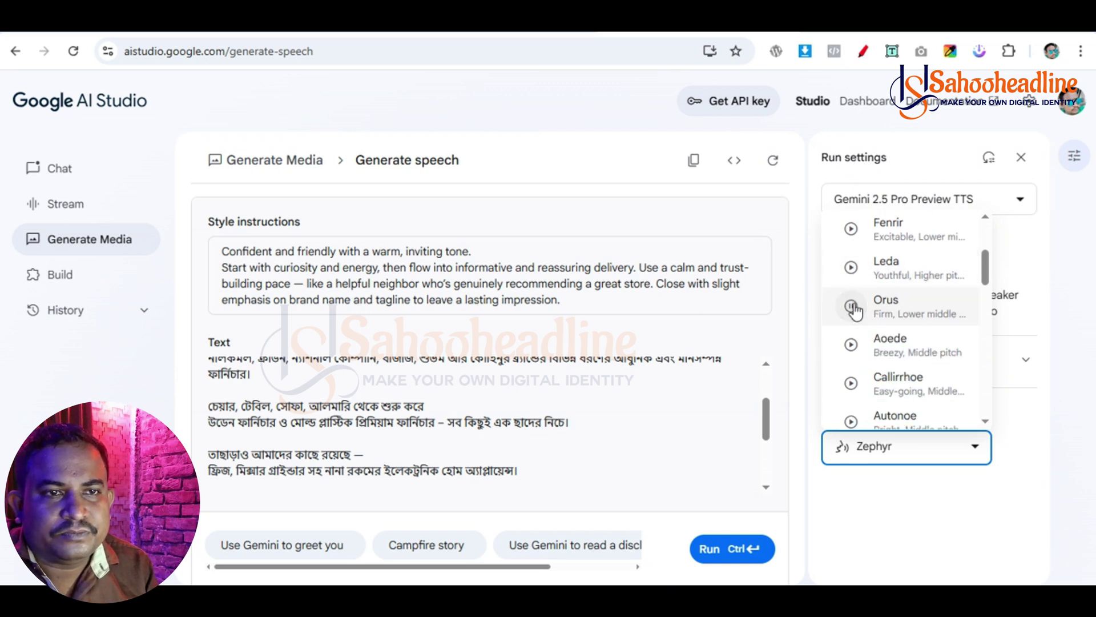
left_click(851, 269)
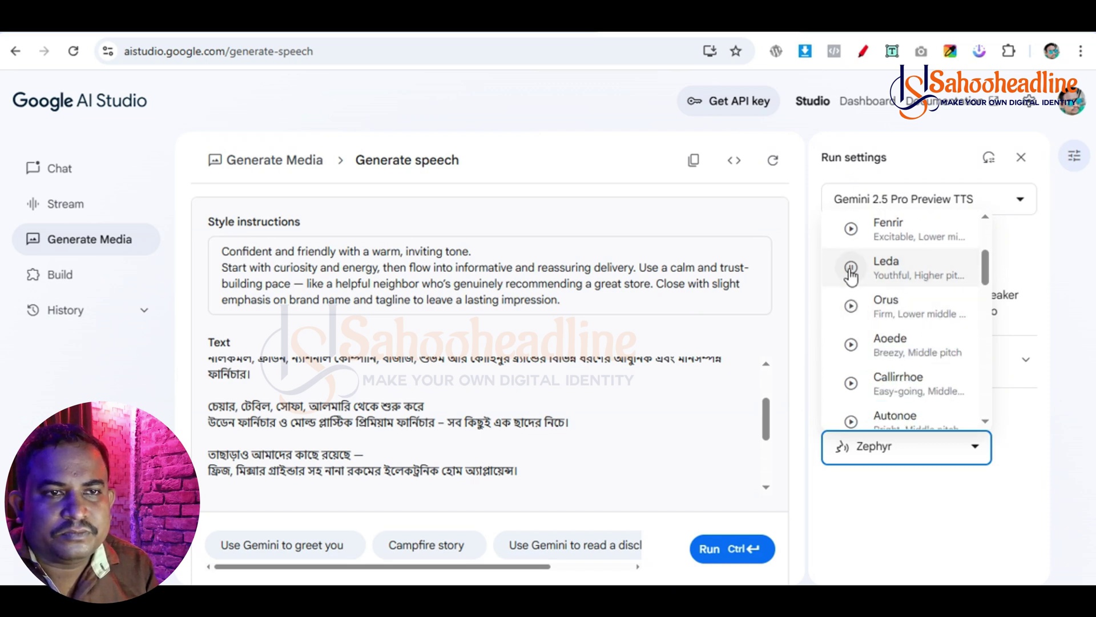
left_click(853, 345)
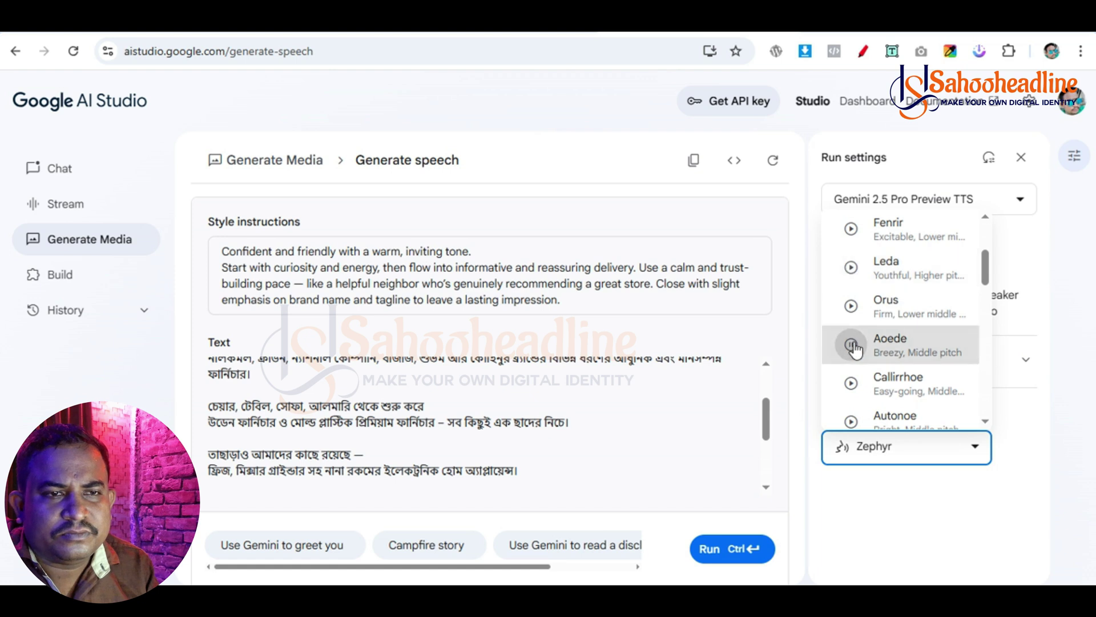
left_click(853, 381)
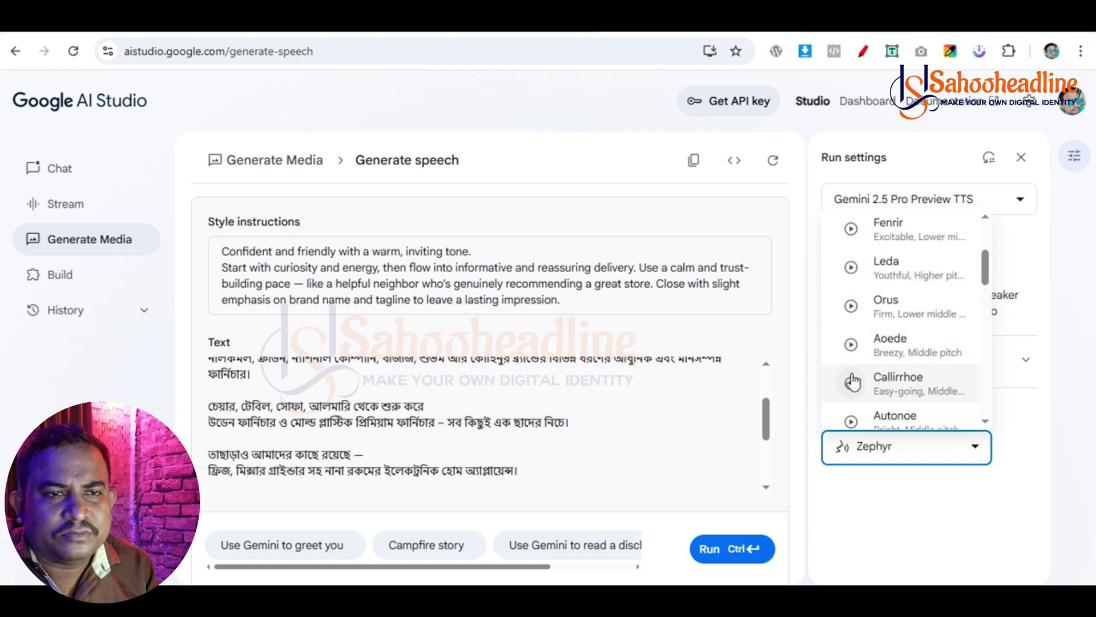
scroll(853, 344, "down", 2)
left_click(852, 342)
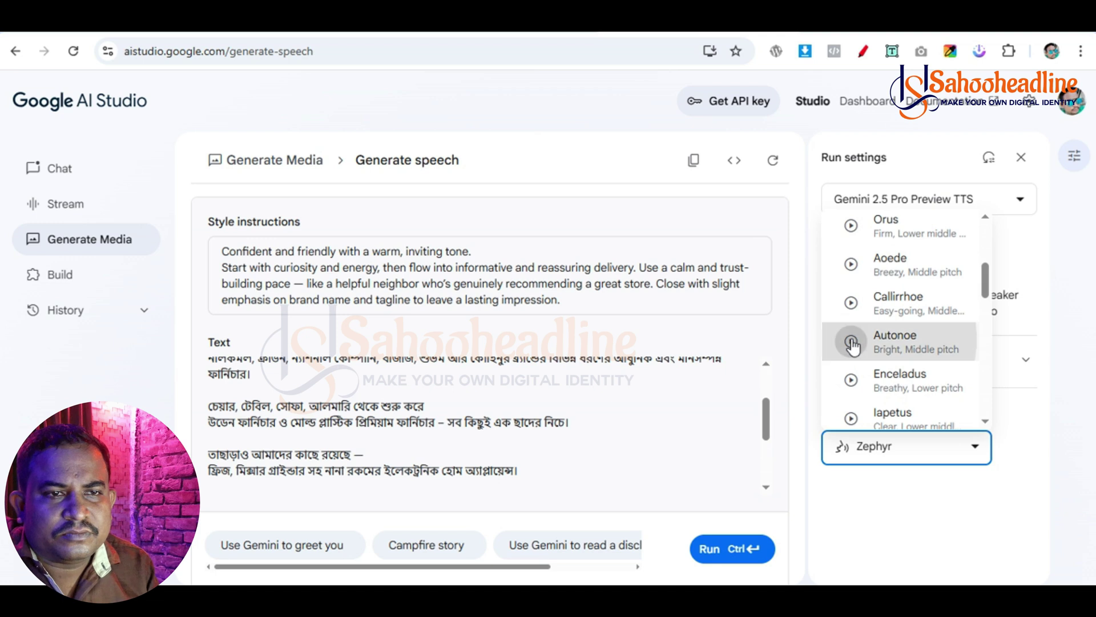
left_click(853, 381)
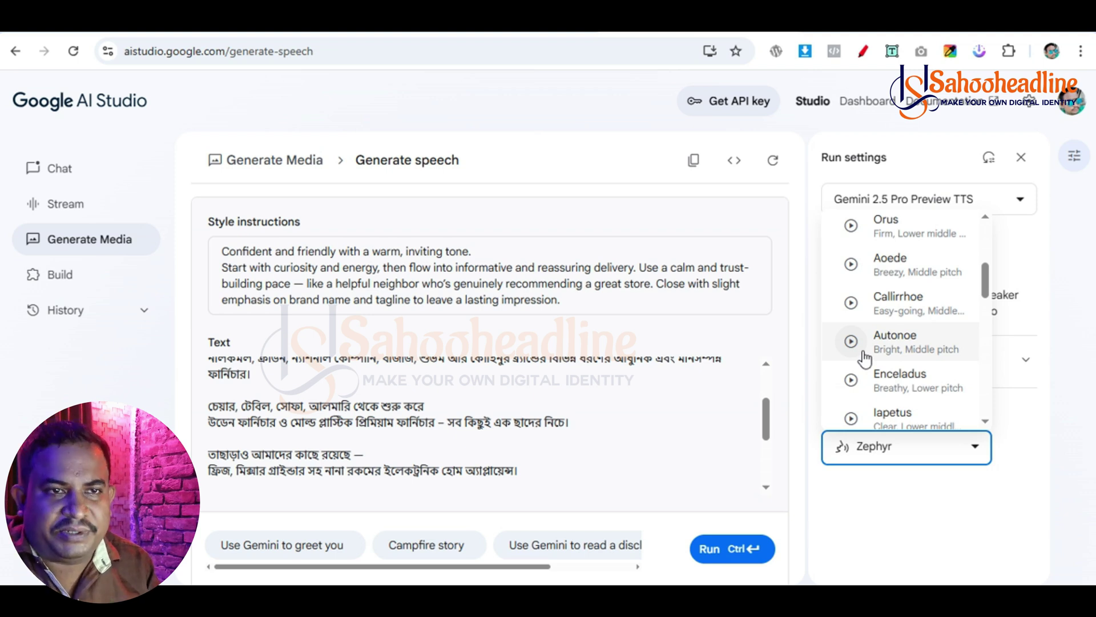
Step: Listen to the Fenrir voice sample and choose Fenrir as the speaking voice
scroll(865, 358, "up", 3)
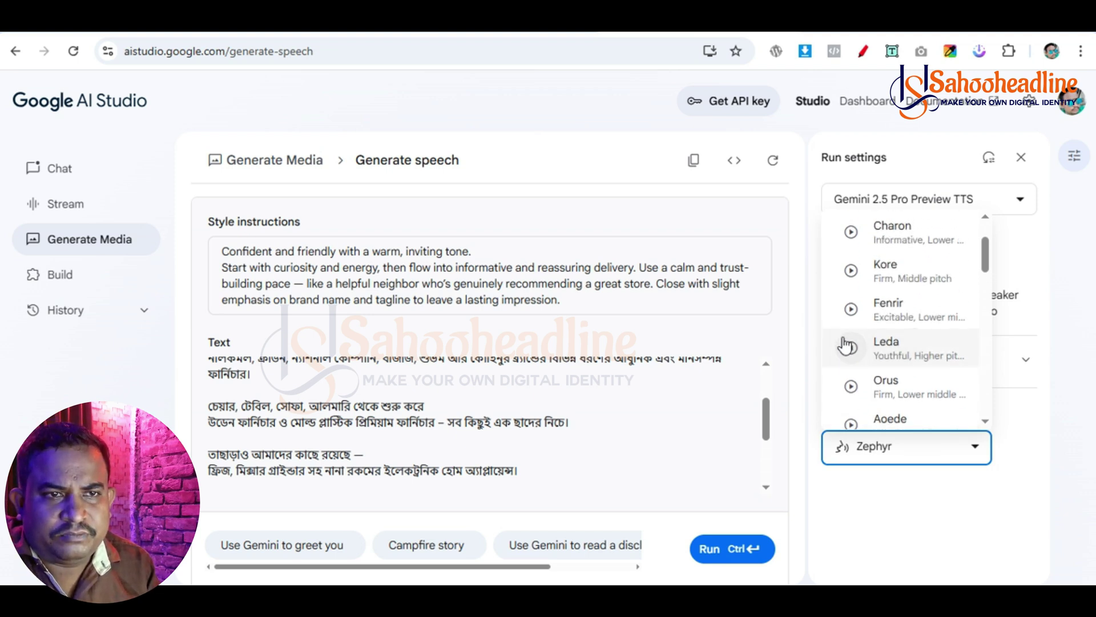
left_click(850, 308)
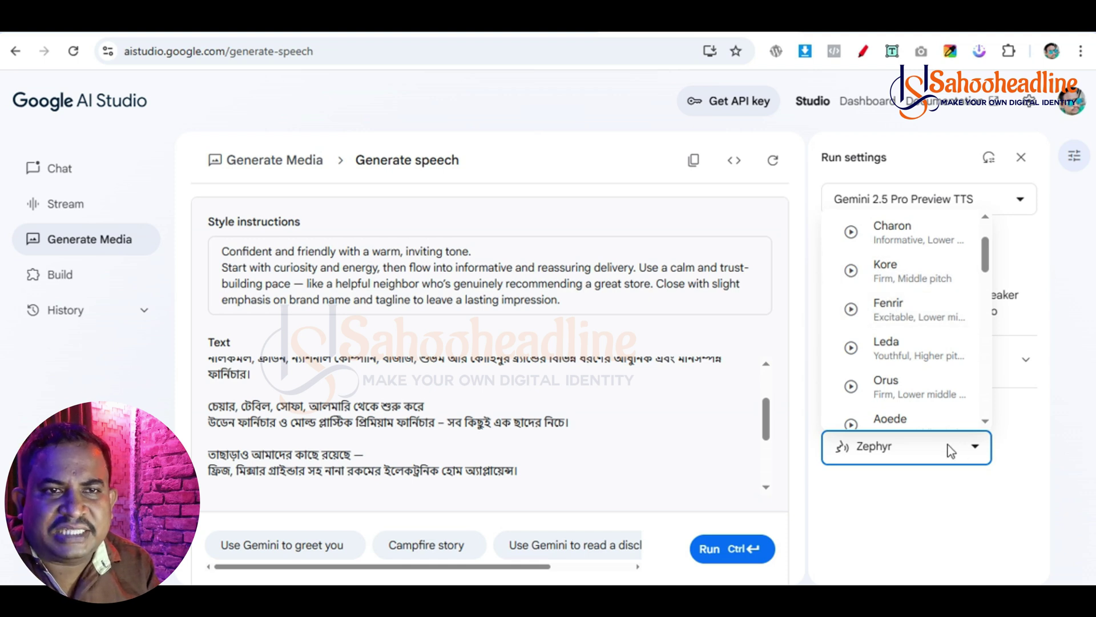
left_click(920, 314)
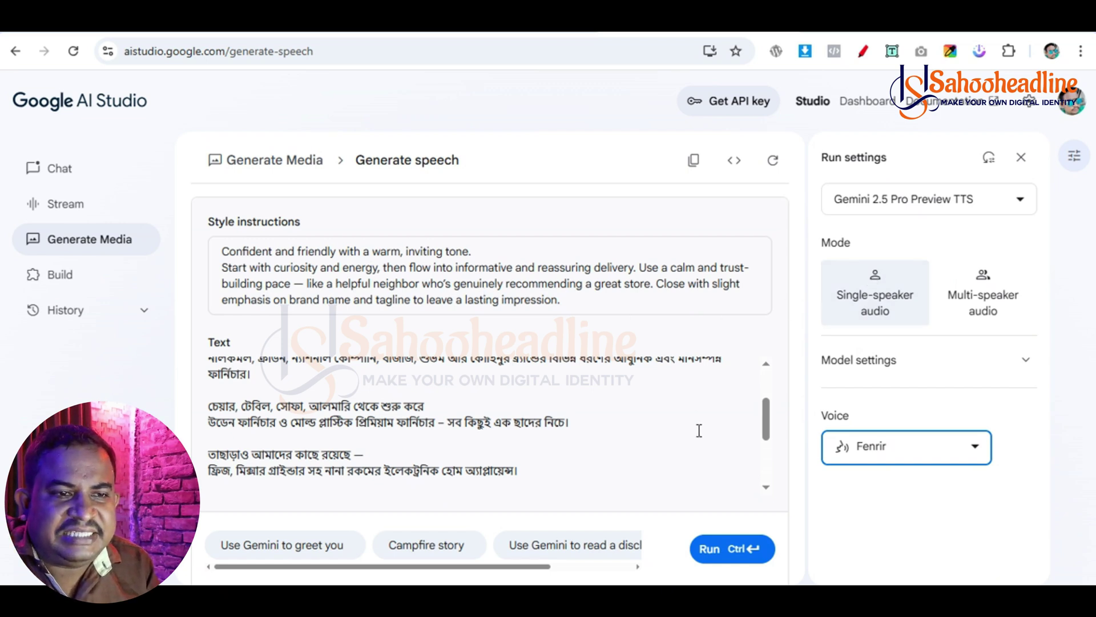
left_click(864, 51)
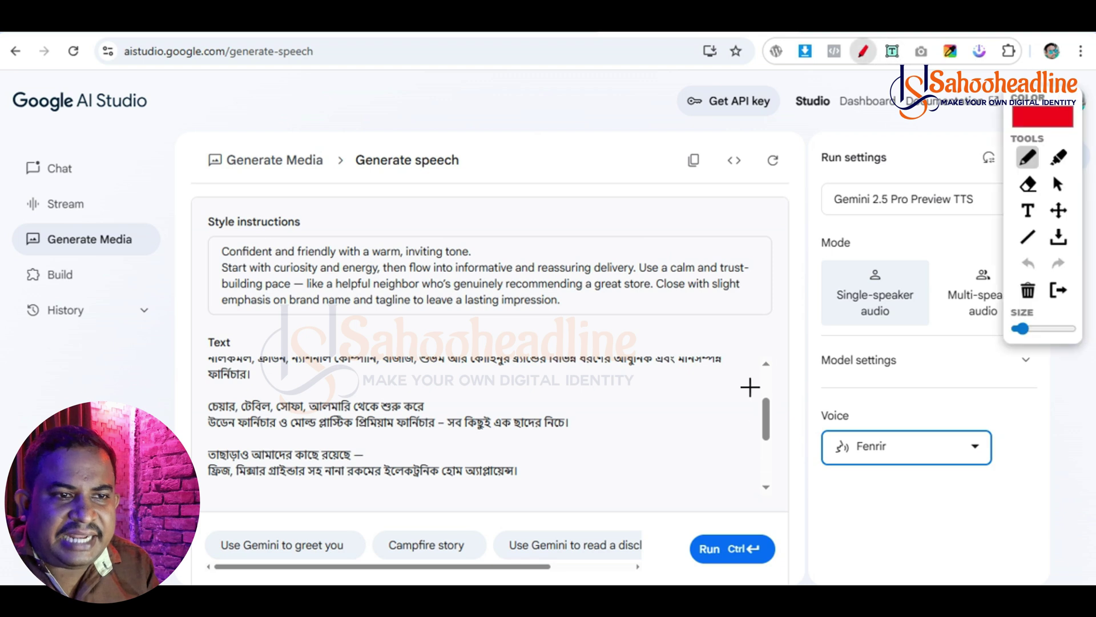
mouse_move(771, 517)
left_mouse_down()
mouse_move(735, 520)
mouse_move(759, 574)
mouse_move(762, 517)
mouse_move(751, 519)
left_mouse_up()
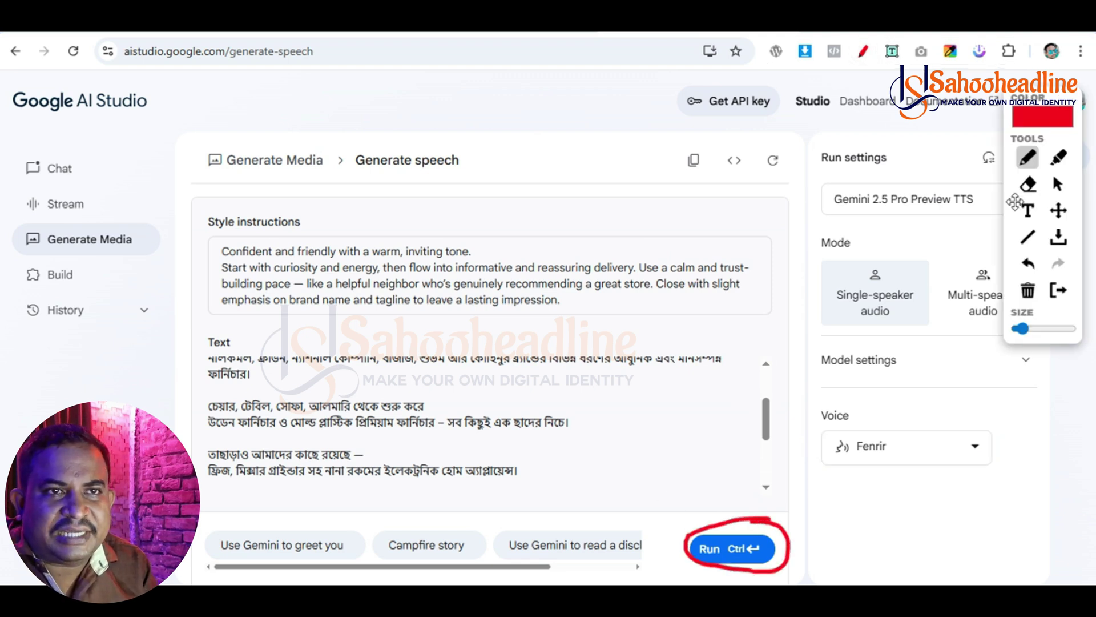
left_click(863, 51)
Step: Generate the speech and play the resulting audio to the end while following along in the script text
left_click(726, 550)
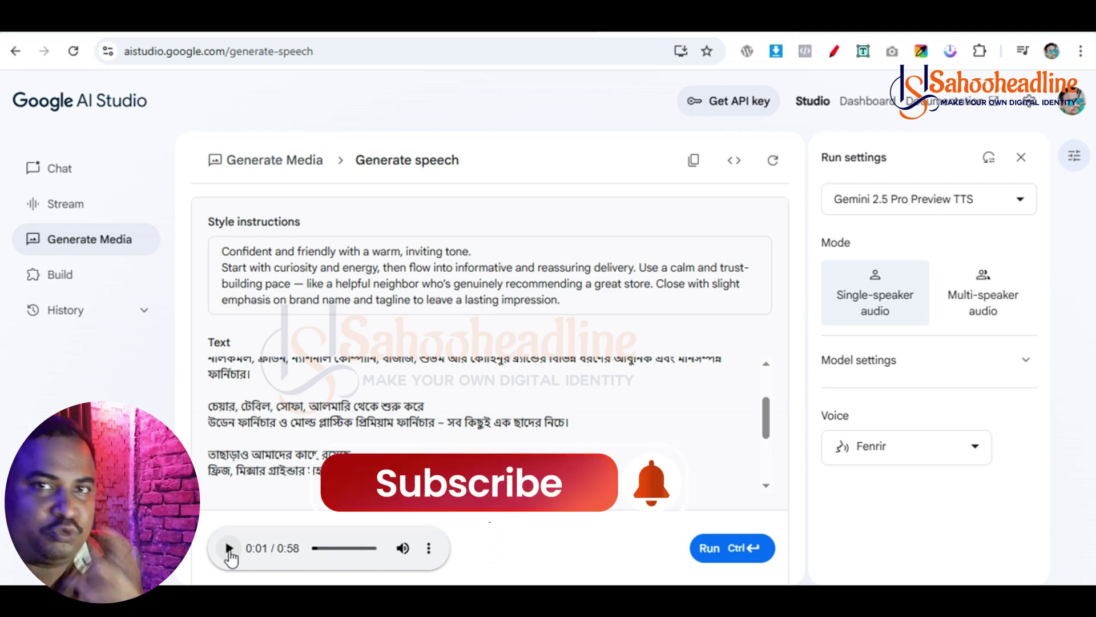
left_click(229, 550)
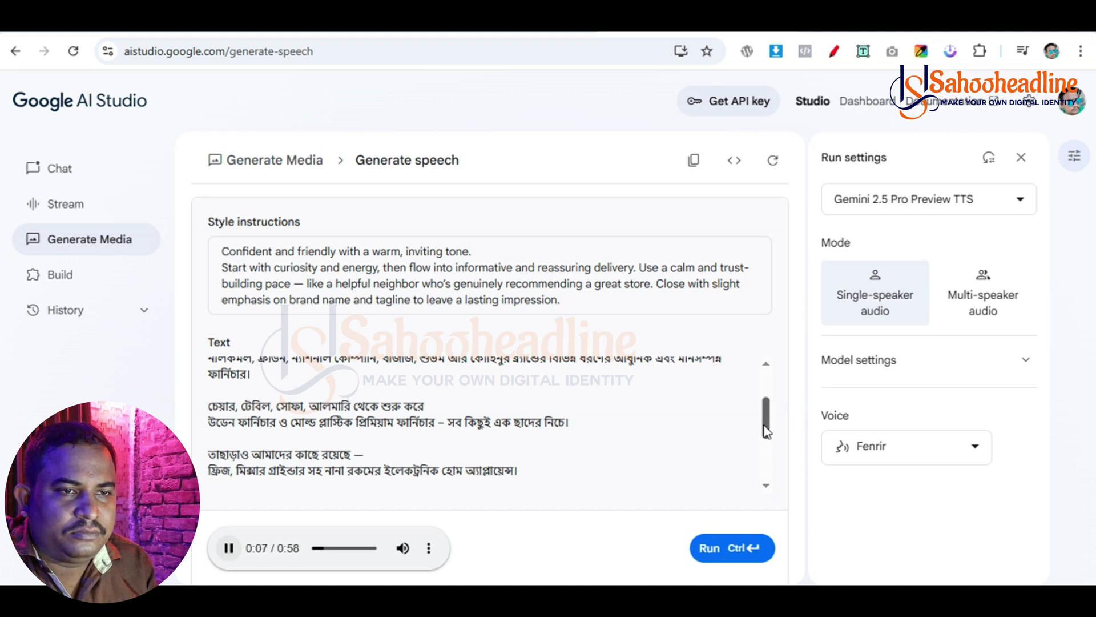
mouse_move(768, 431)
left_mouse_down()
mouse_move(767, 395)
mouse_move(769, 431)
left_mouse_up()
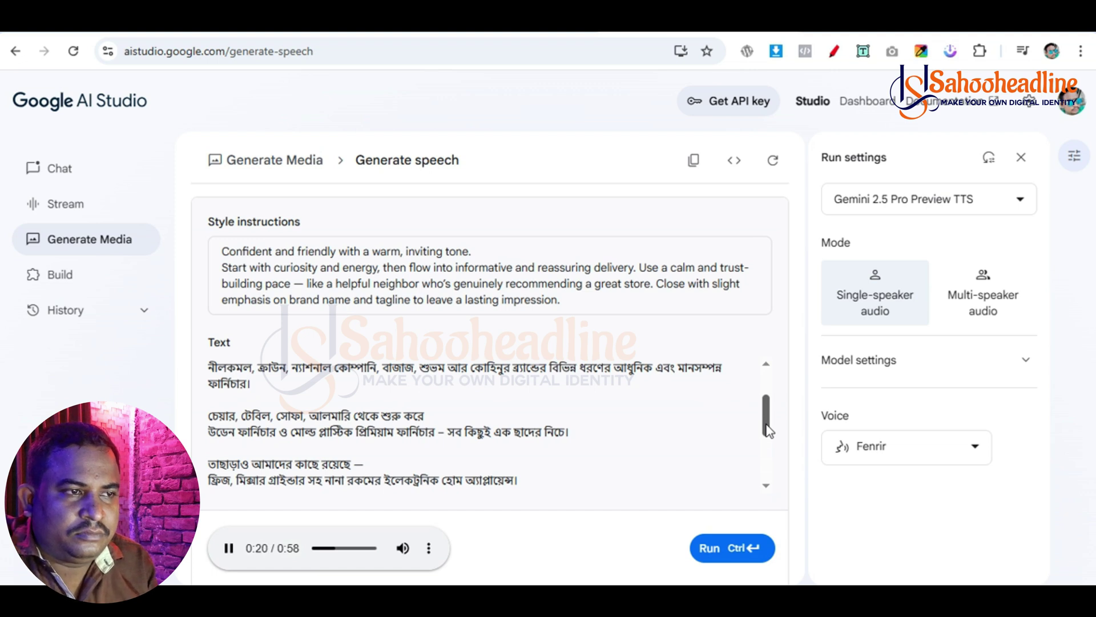
left_click_drag(766, 429, 770, 435)
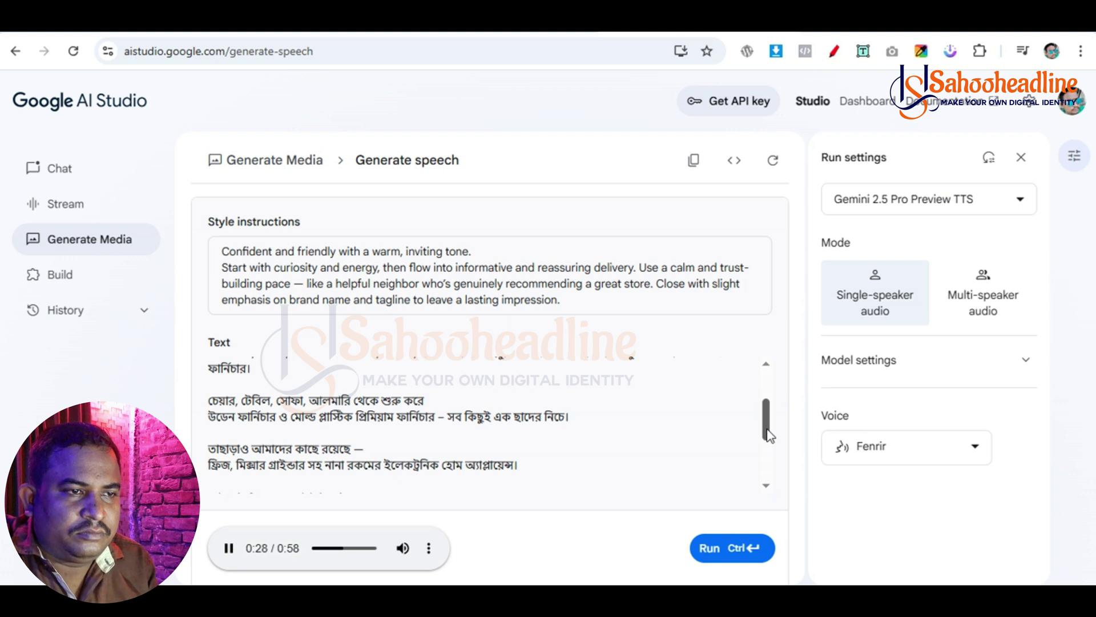
left_click_drag(768, 435, 770, 450)
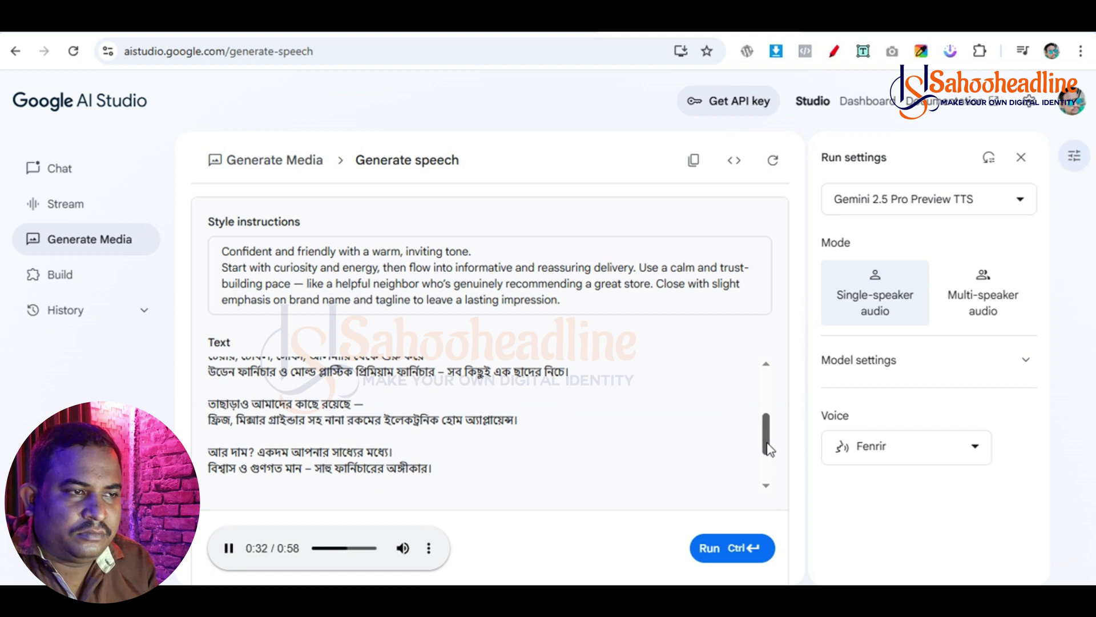
left_click_drag(768, 449, 769, 450)
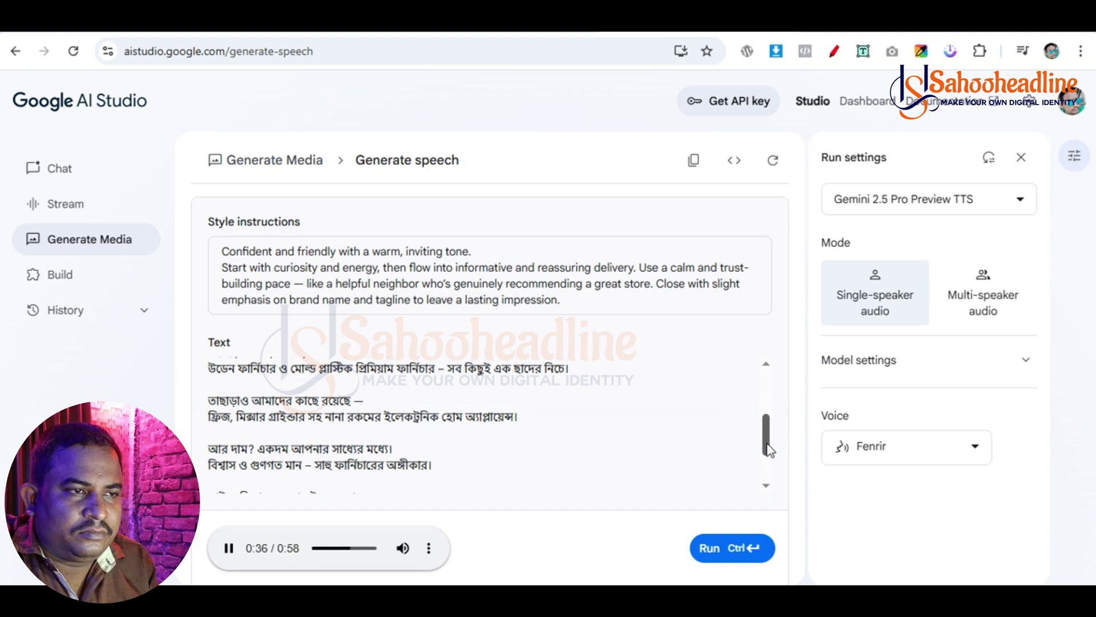
left_click_drag(769, 451, 770, 454)
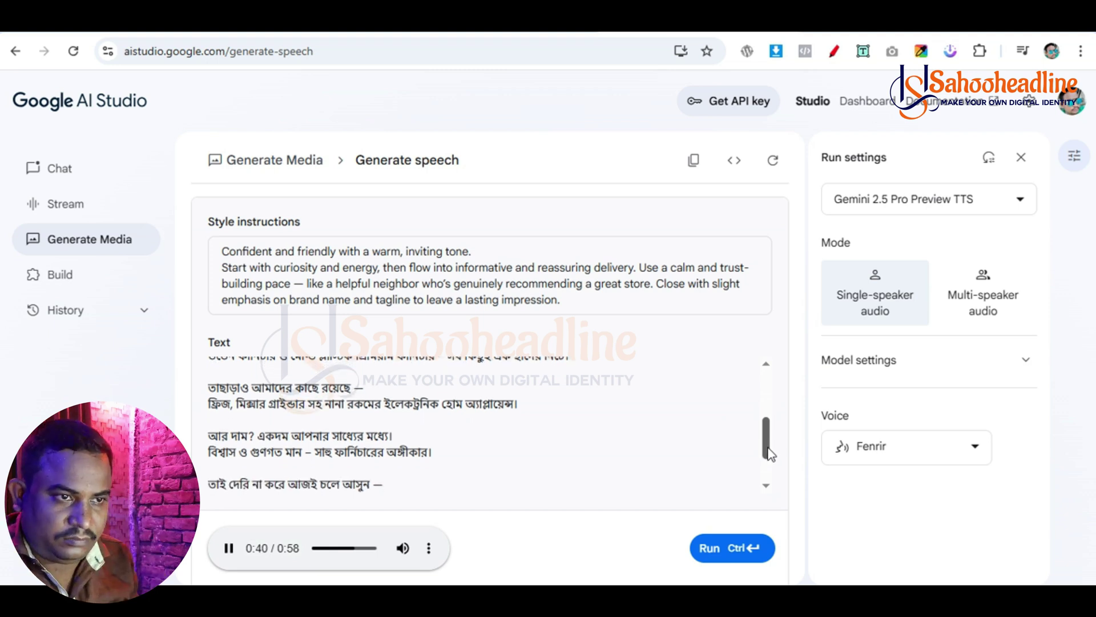
left_click_drag(770, 435, 772, 459)
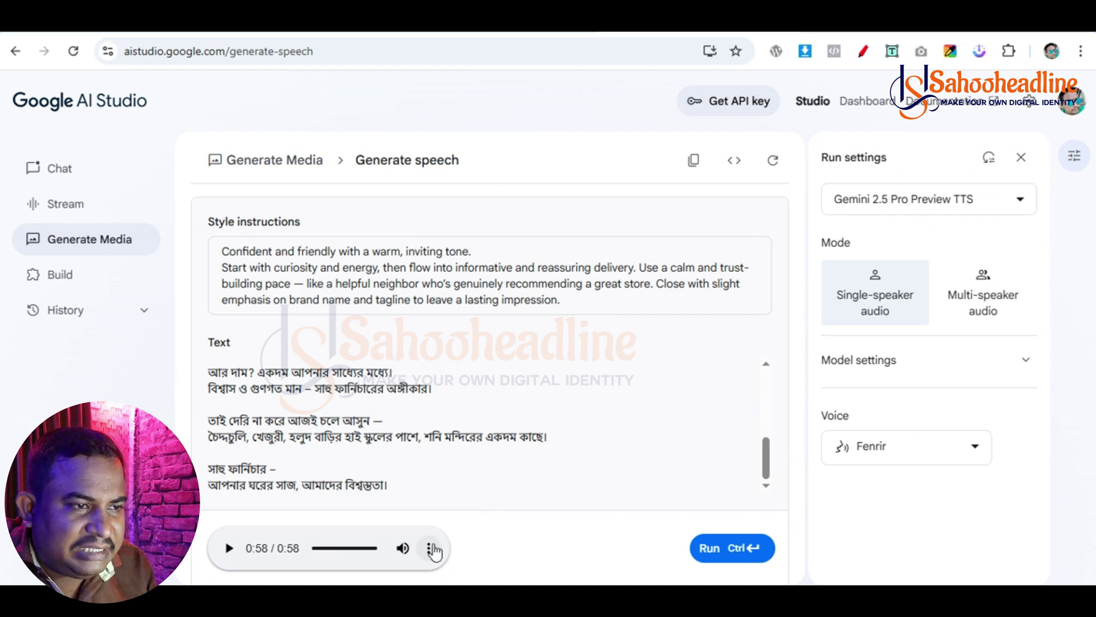
Step: Download the generated speech audio
left_click(432, 549)
left_click(386, 508)
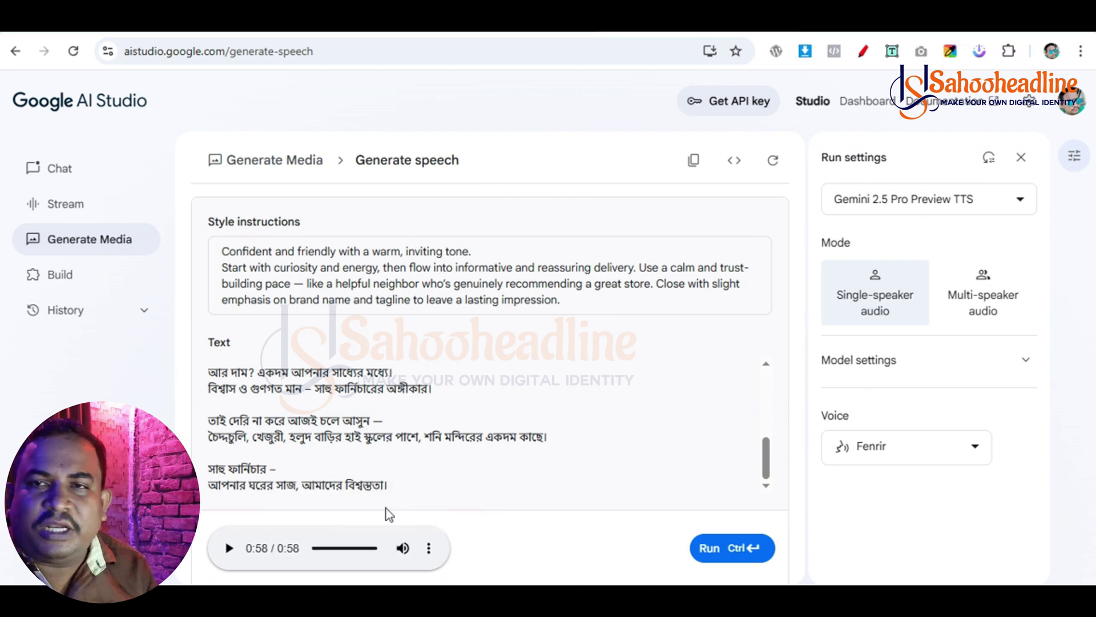